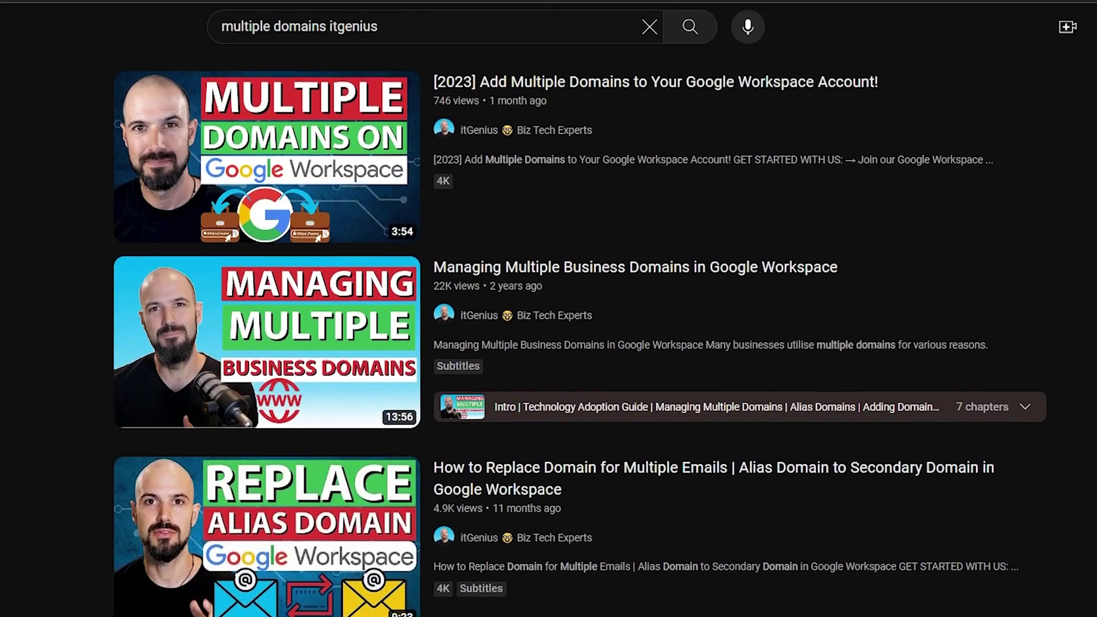
Step: Scroll through the itGenius videos in the 'multiple domains itgenius' YouTube results
scroll(579, 333, "down", 3)
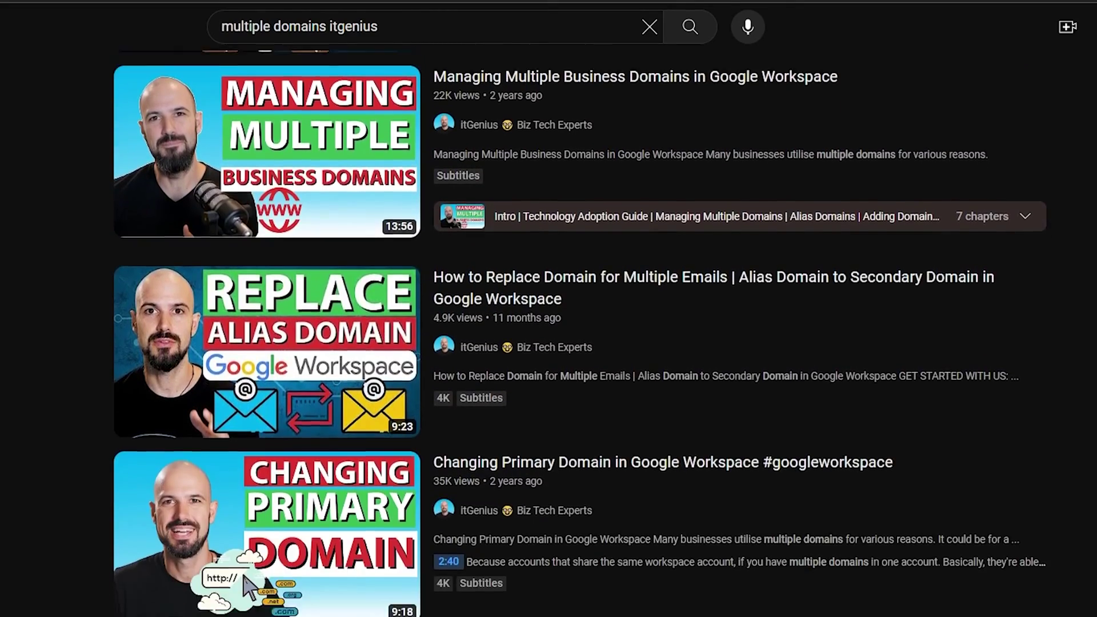
scroll(580, 332, "down", 5)
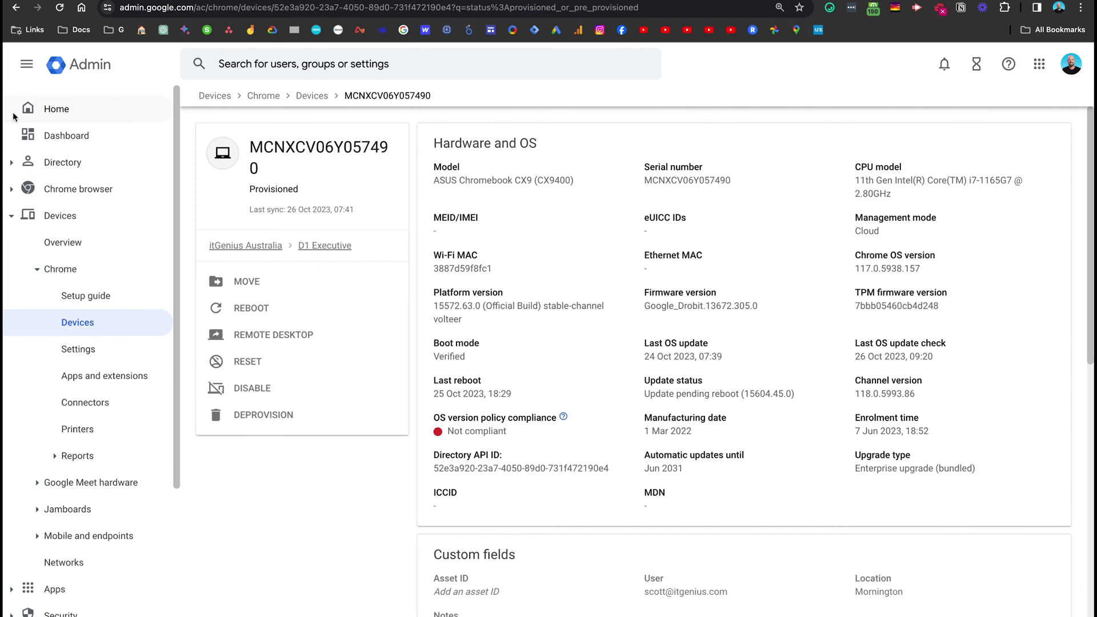
Step: Go from Admin home through Account > Domains to the Manage domains list
left_click(52, 110)
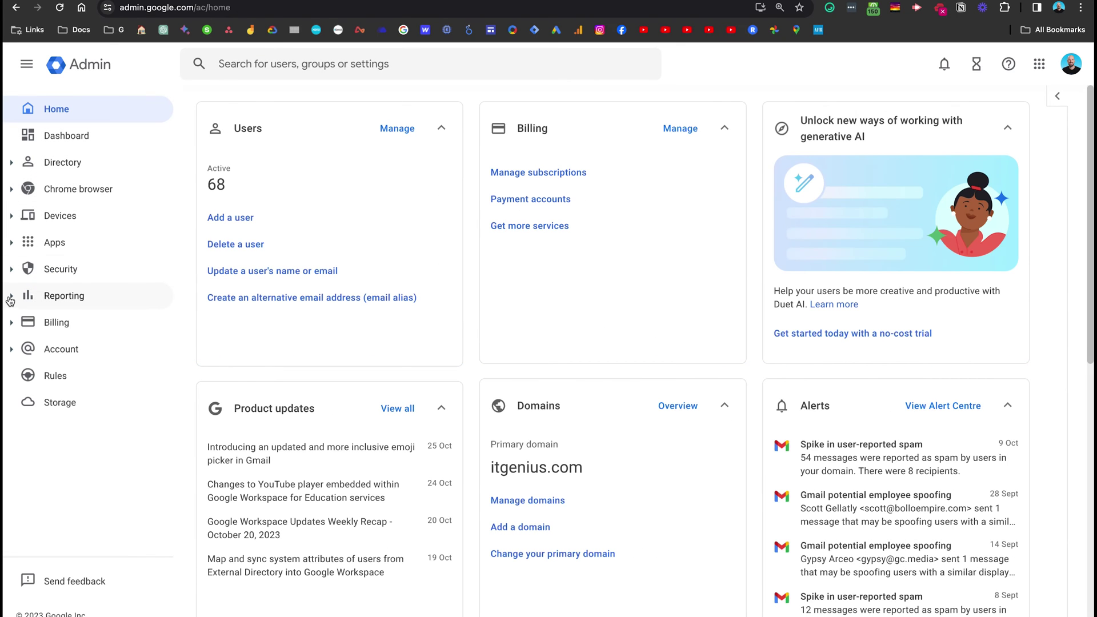
left_click(11, 349)
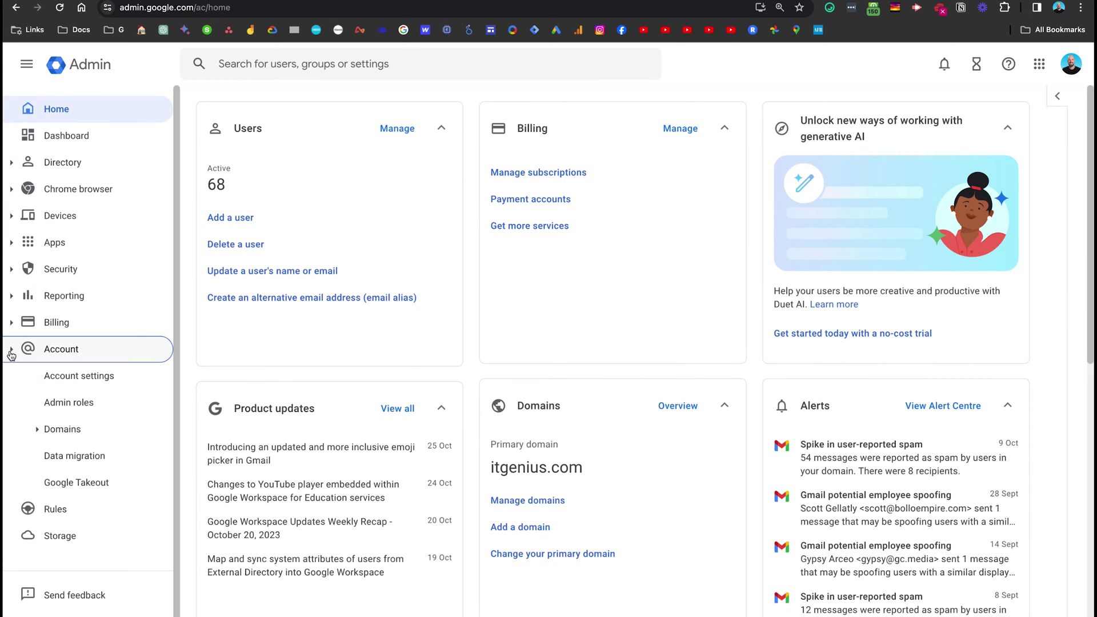
left_click(38, 429)
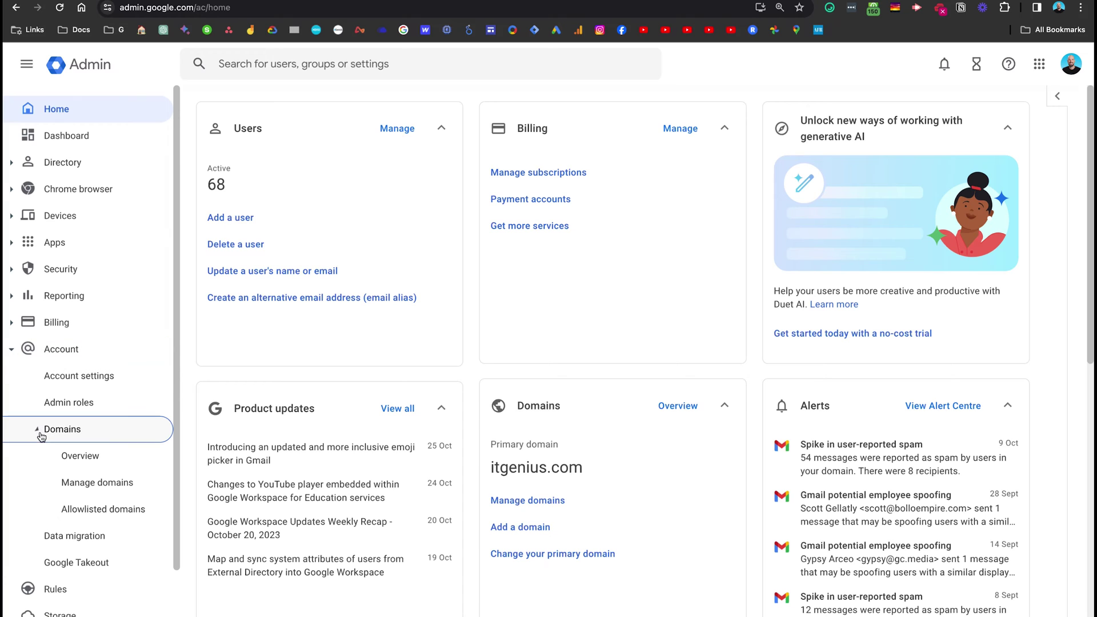
left_click(102, 456)
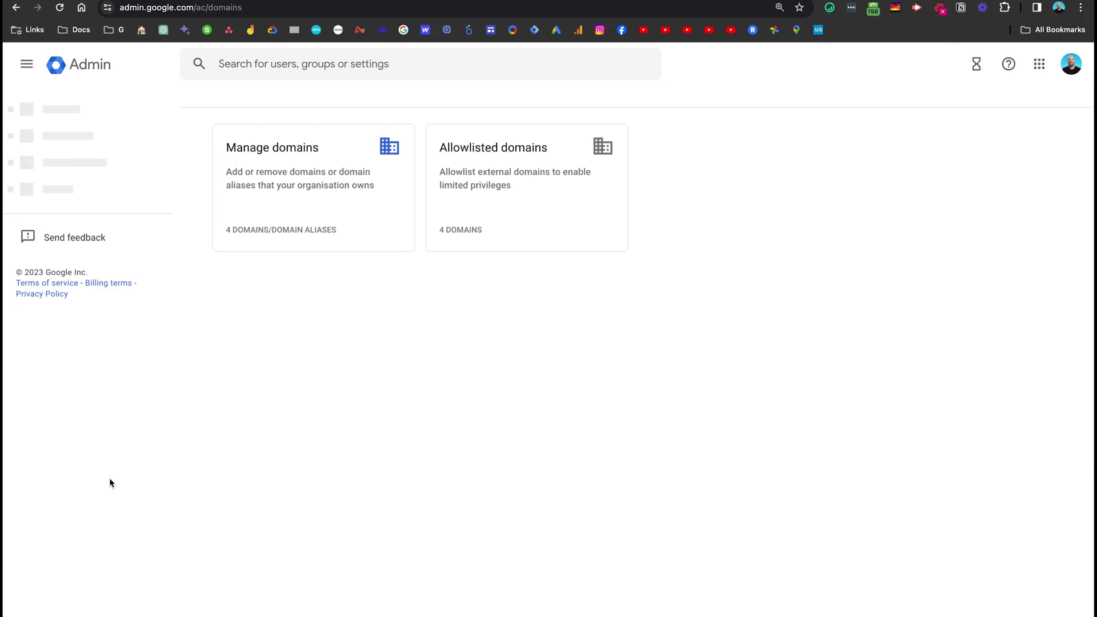
left_click(314, 200)
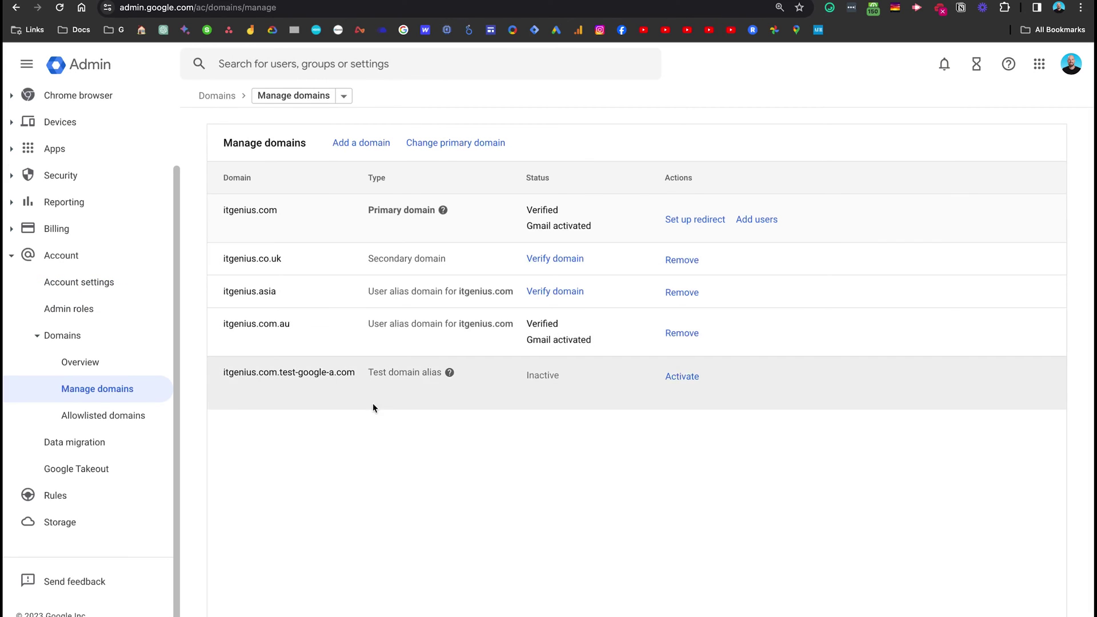
left_click(381, 148)
left_click(335, 228)
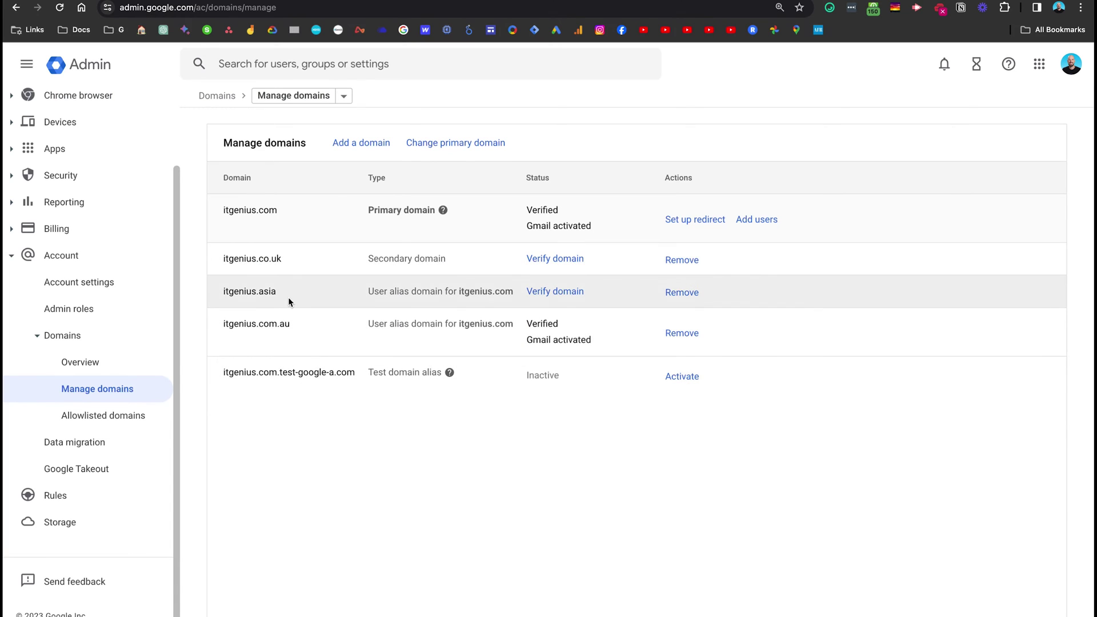
left_click_drag(391, 293, 428, 293)
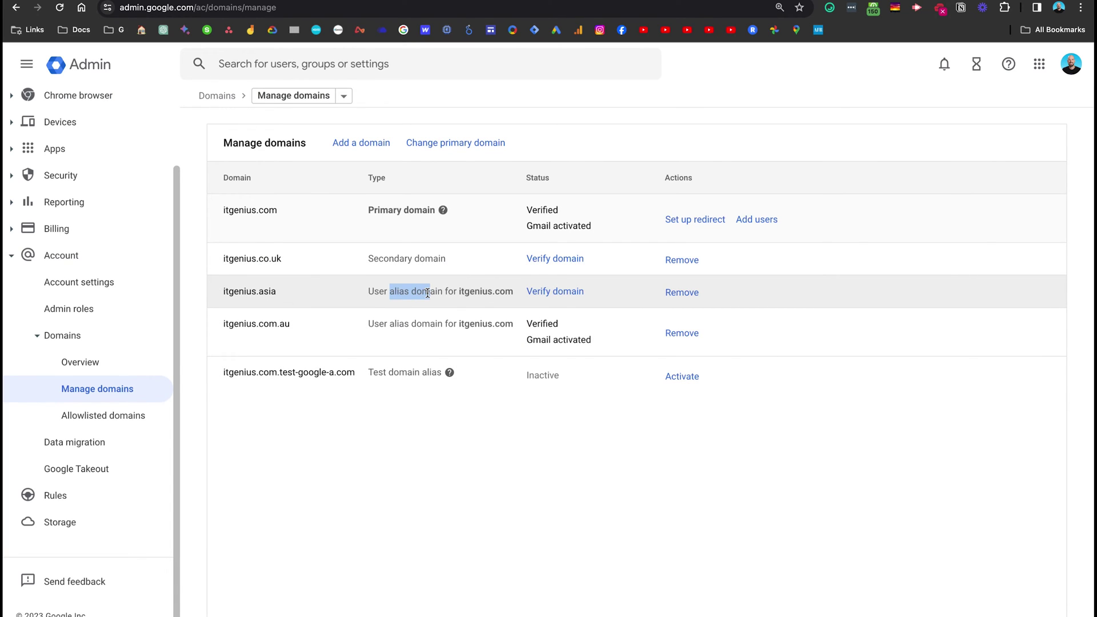
left_click_drag(258, 324, 281, 324)
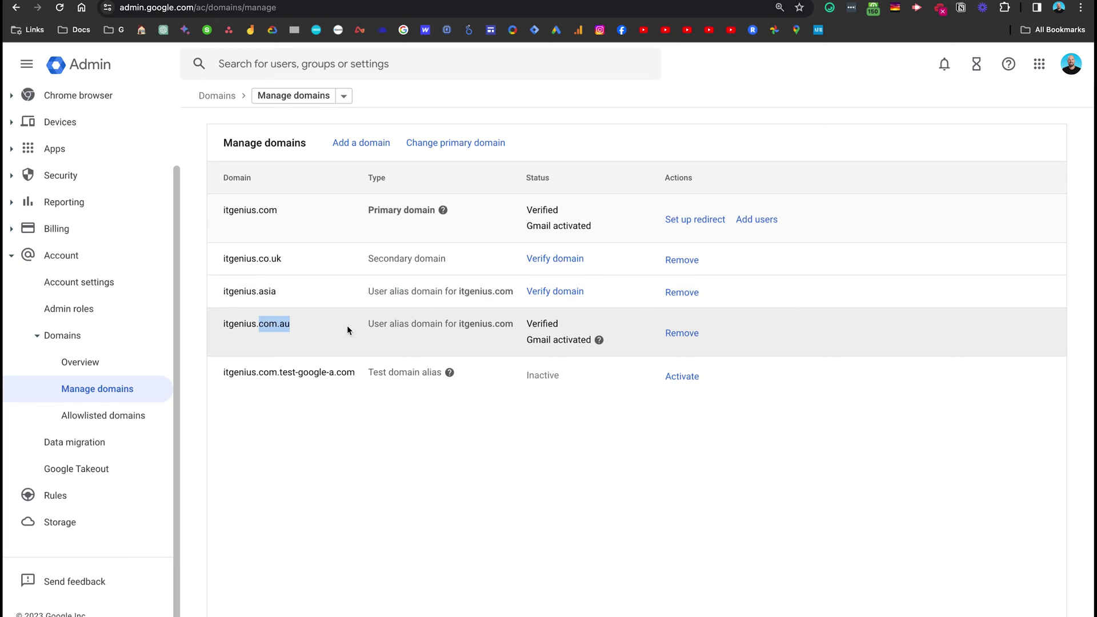
left_click_drag(379, 324, 411, 323)
left_click(422, 324)
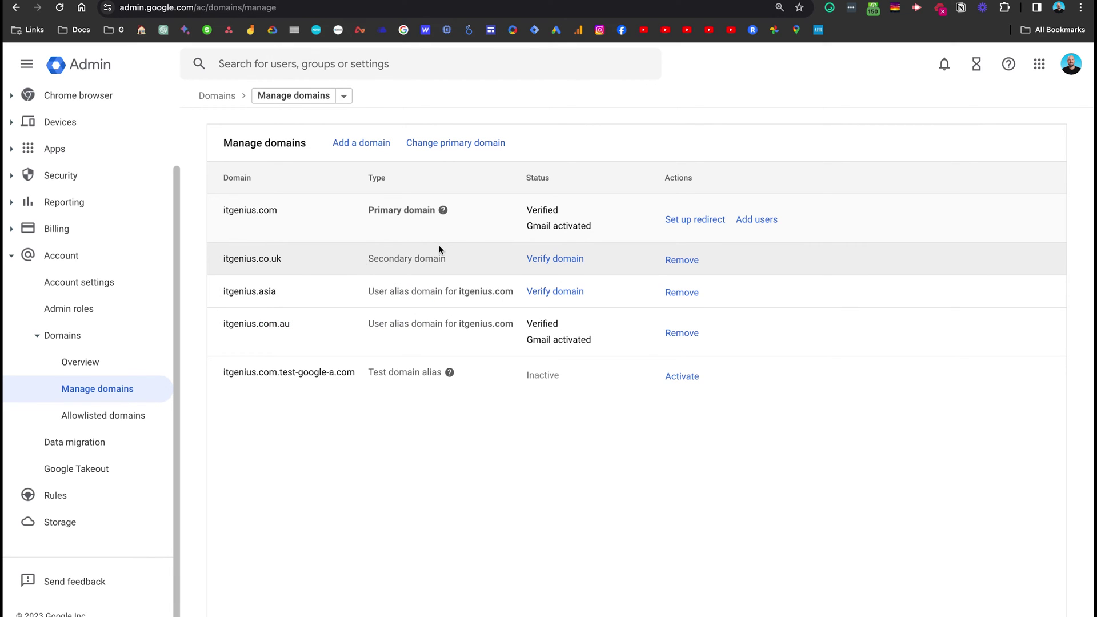
left_click_drag(368, 258, 464, 257)
left_click(466, 259)
left_click(483, 148)
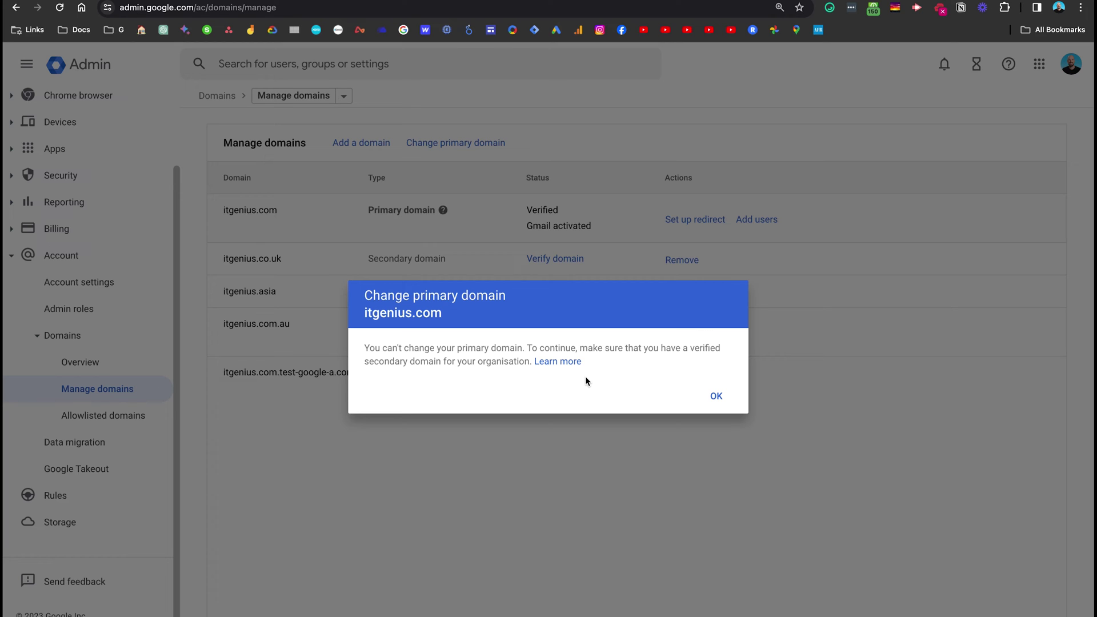
left_click(717, 395)
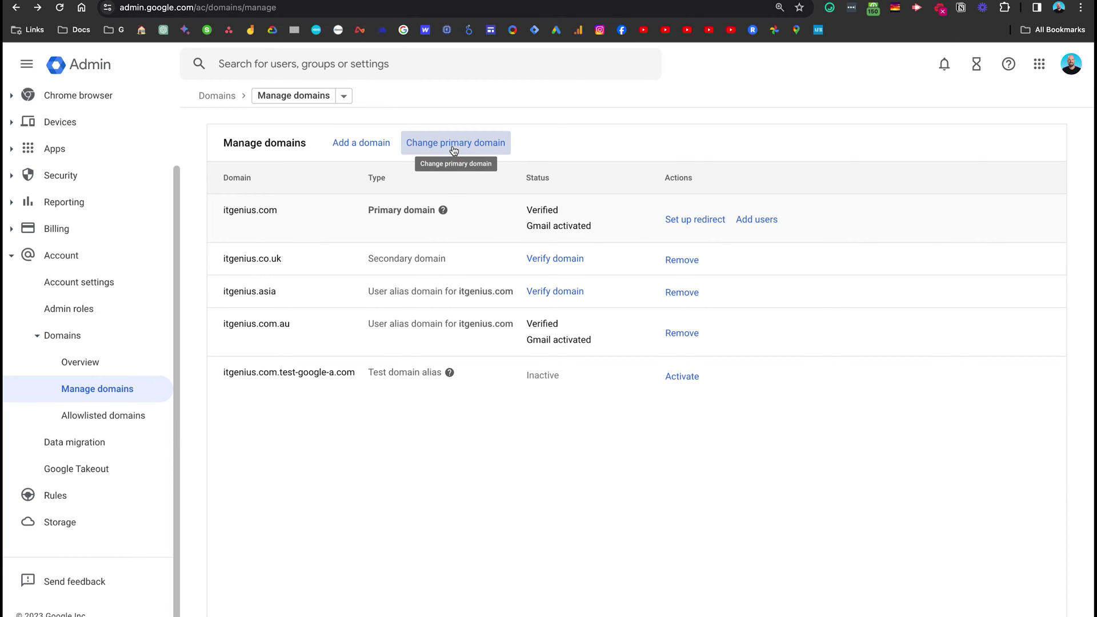
left_click_drag(350, 265, 449, 261)
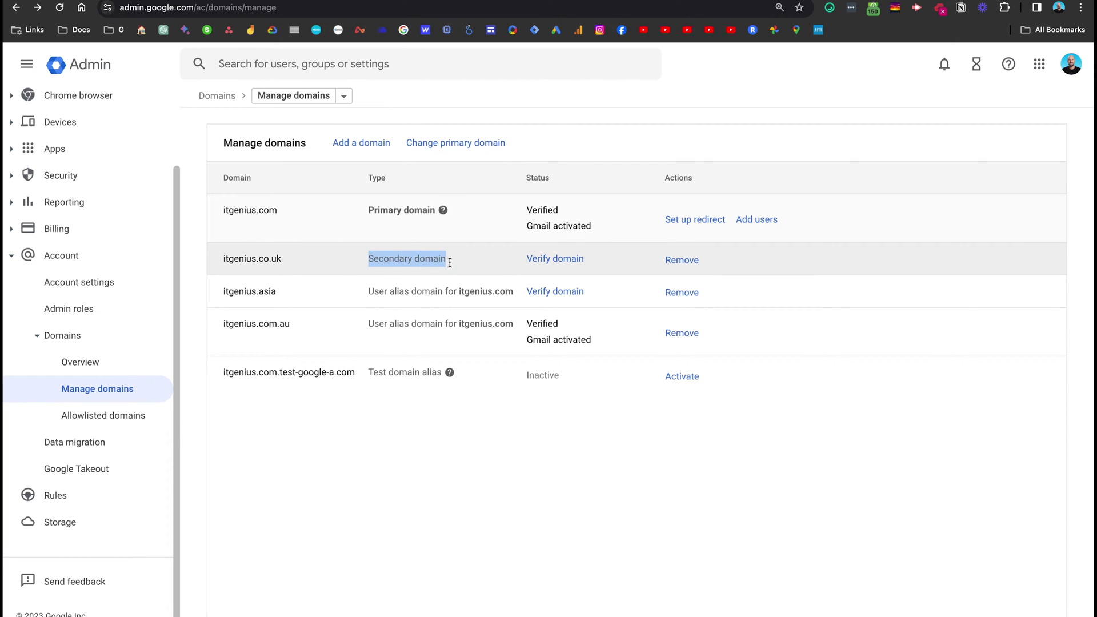
left_click(460, 266)
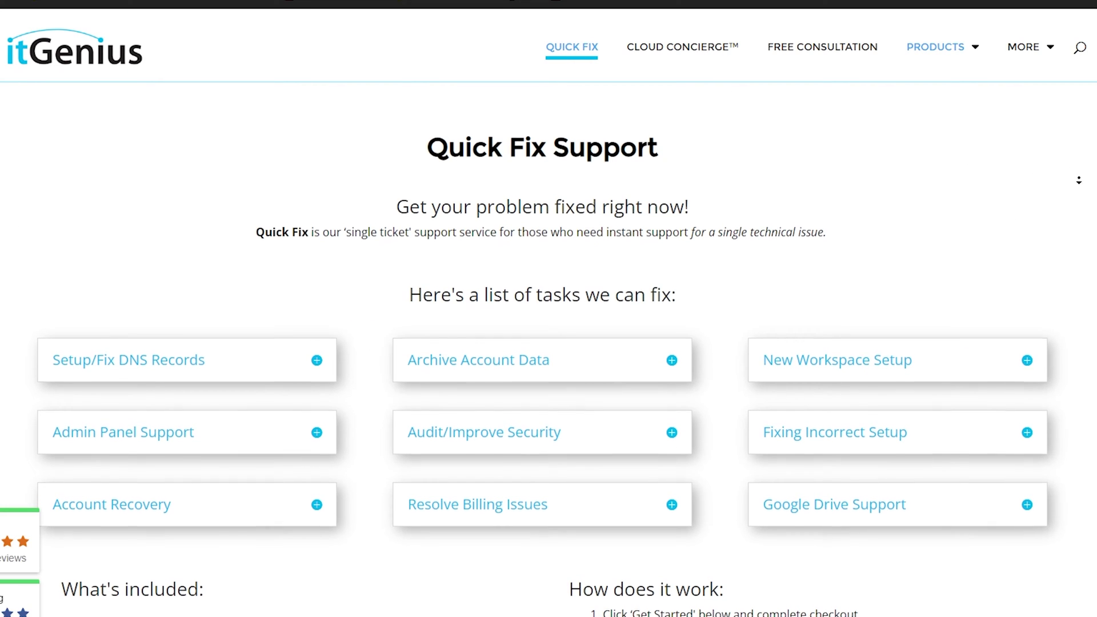
Step: Bring up the Quick Fix pricing section and start the Quick Fix Support checkout
middle_click(1079, 189)
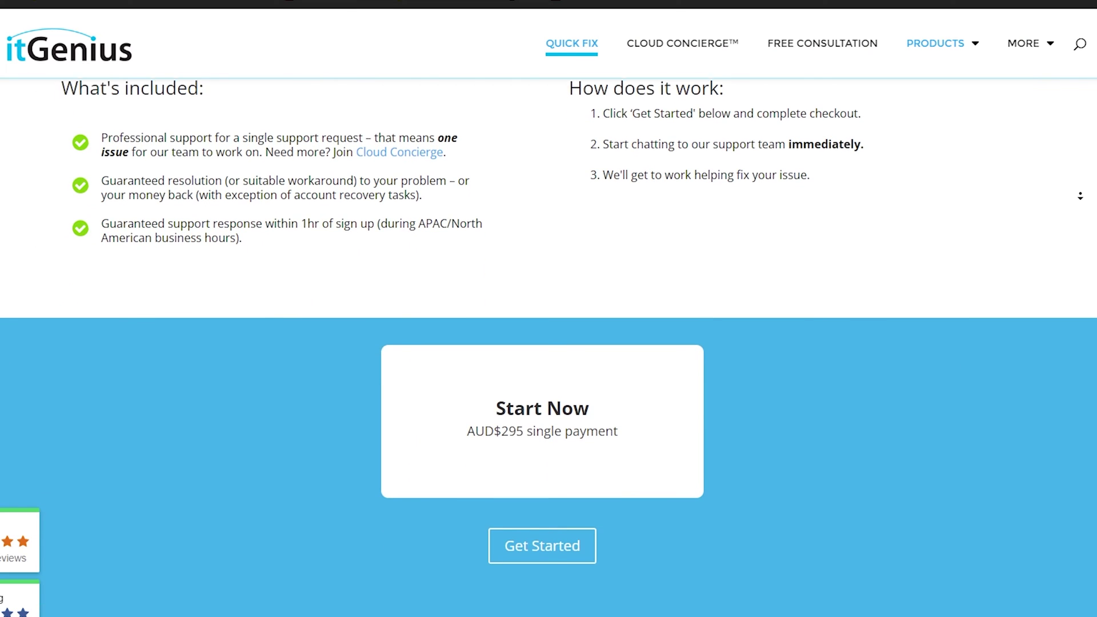
left_click(555, 545)
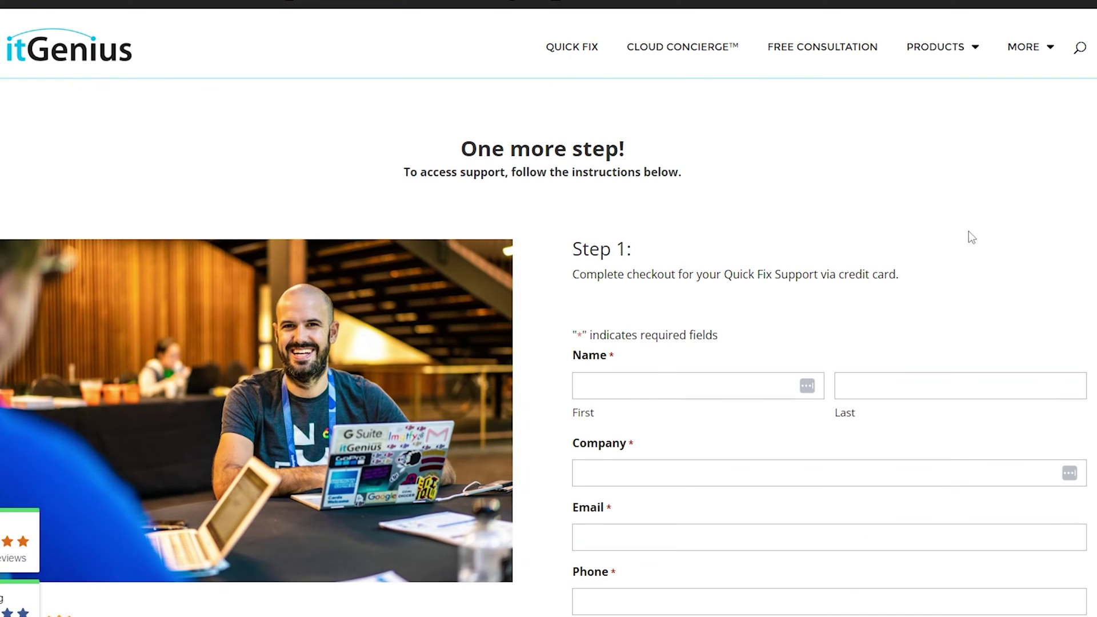
scroll(548, 371, "down", 3)
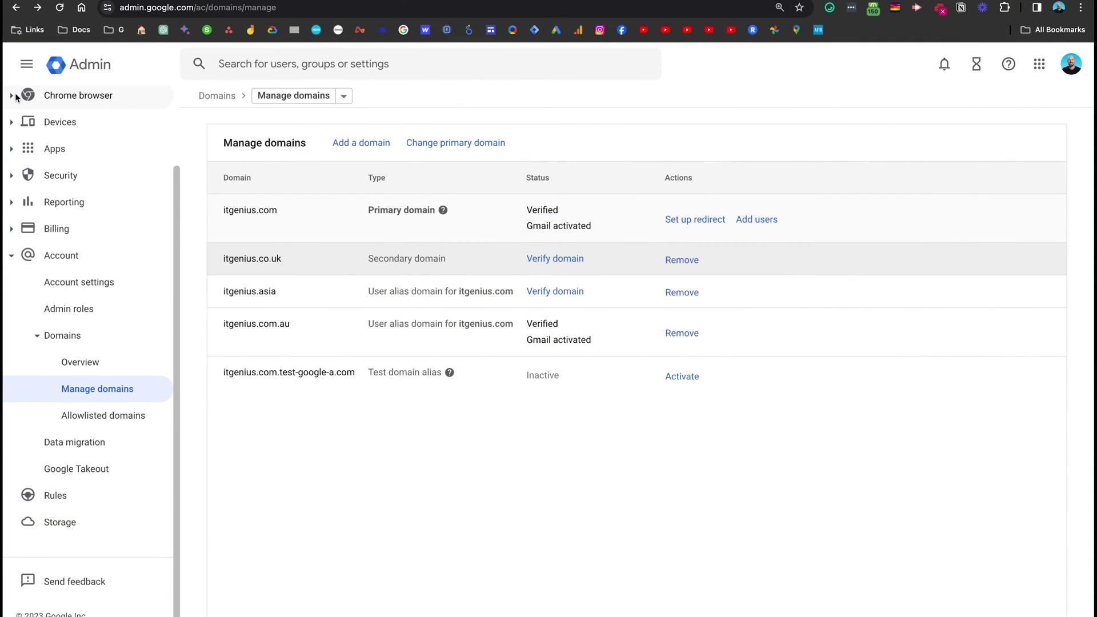
Step: Filter the Directory > Users list by the user's first name
scroll(12, 123, "up", 5)
left_click(26, 164)
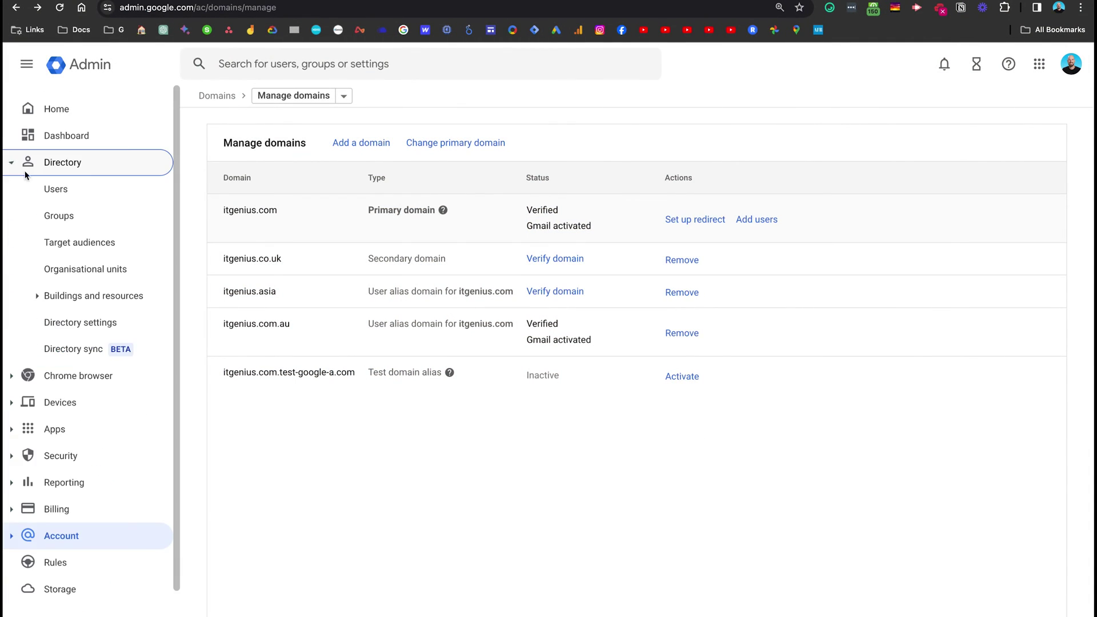
left_click(58, 192)
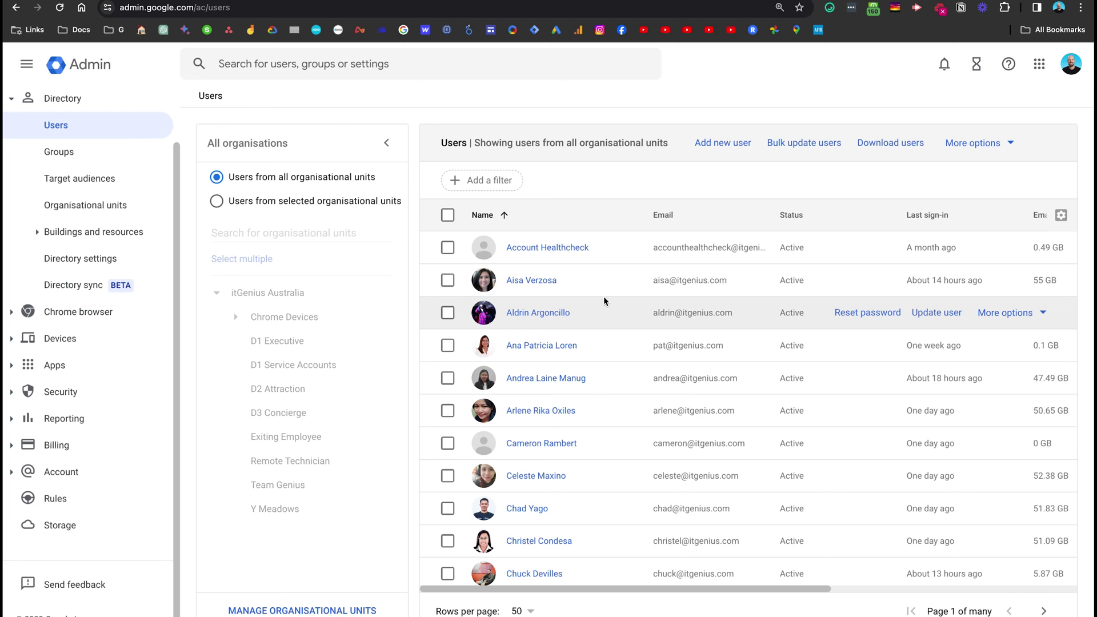
left_click(514, 180)
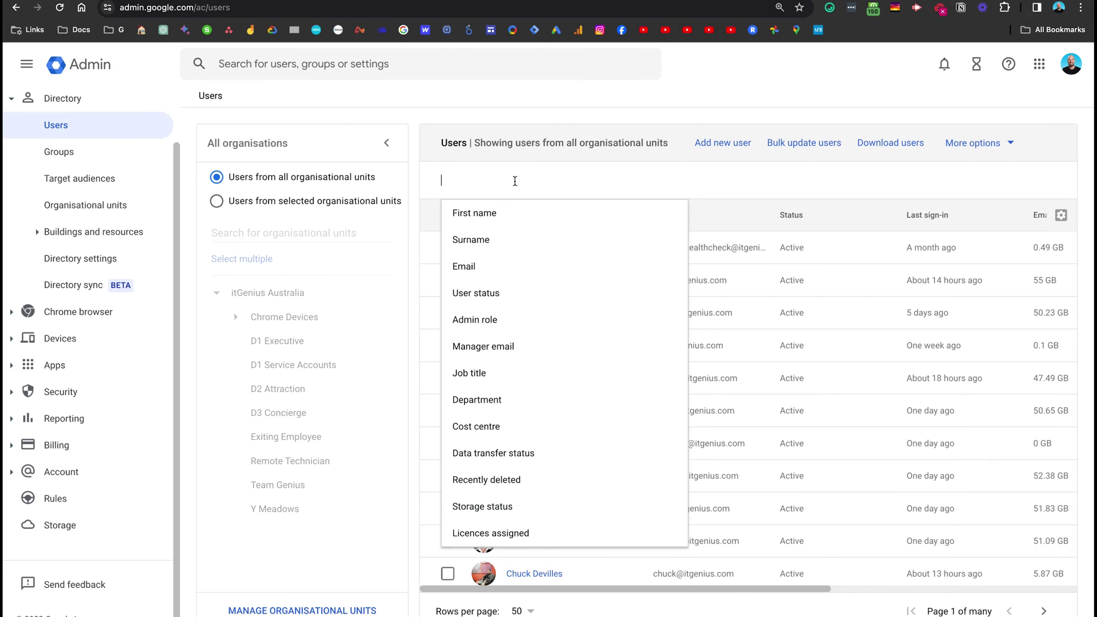
type("peter")
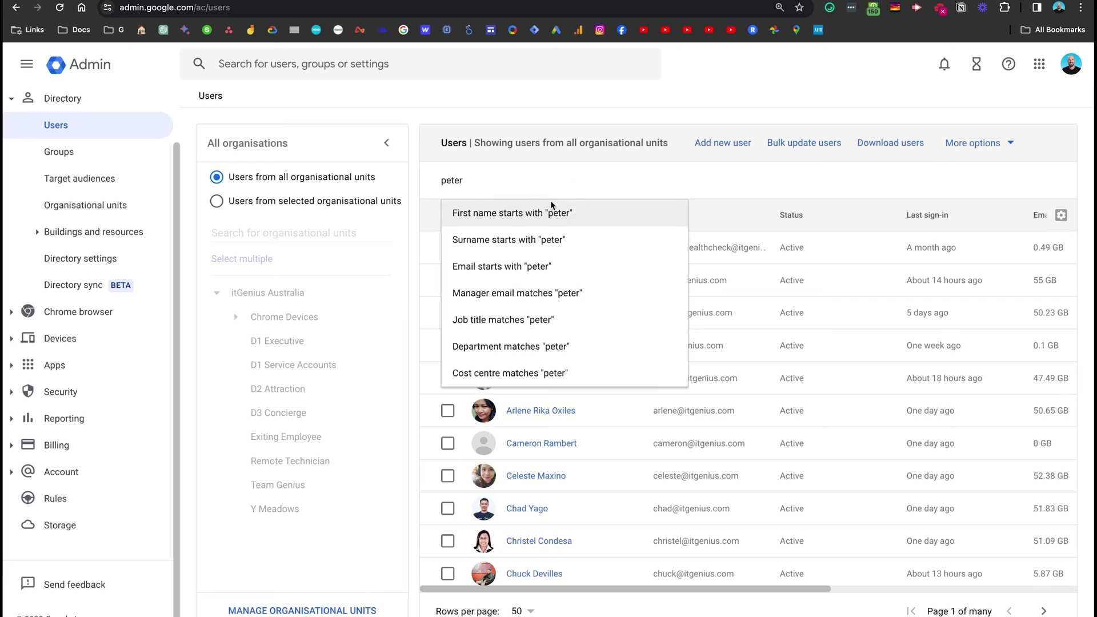
left_click(557, 212)
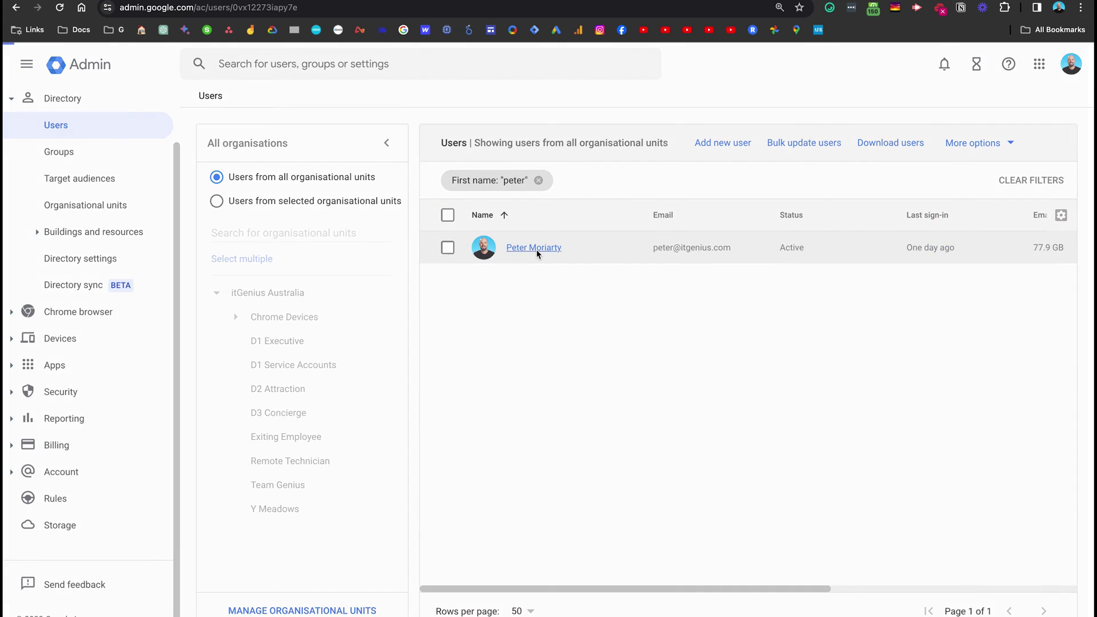
Step: Open the matching user's User information and review the alternative email addresses
left_click(536, 248)
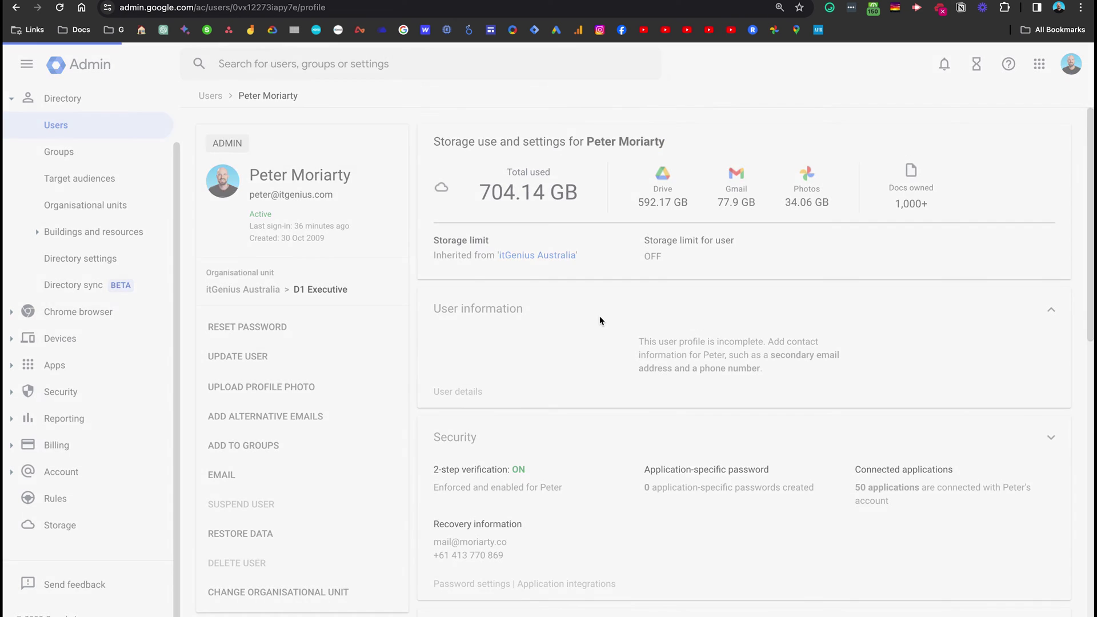
left_click(599, 313)
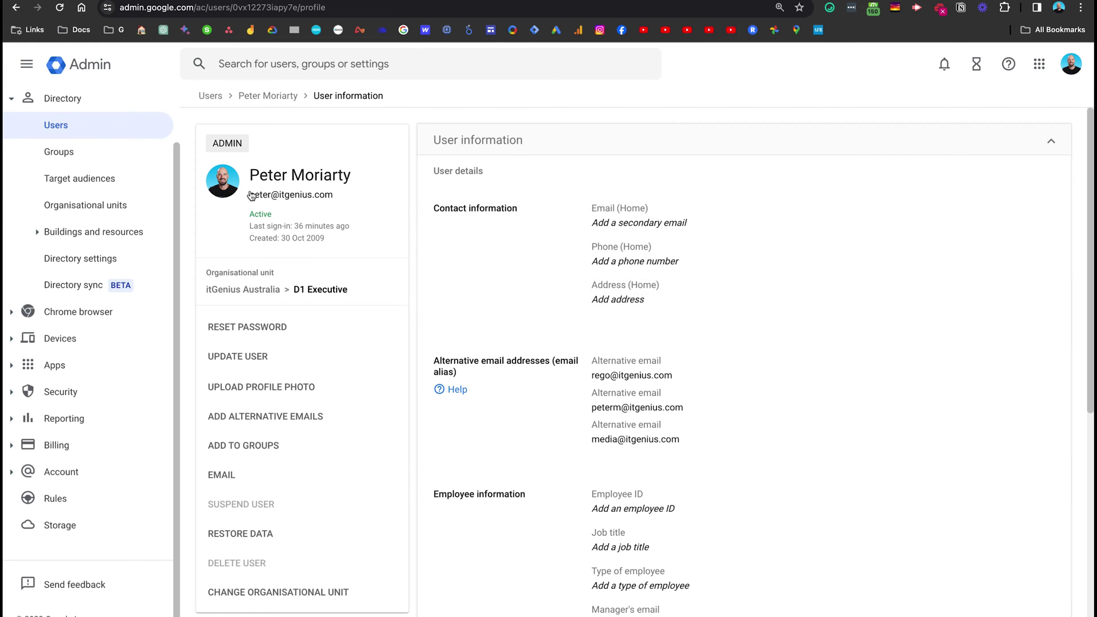
left_click(355, 202)
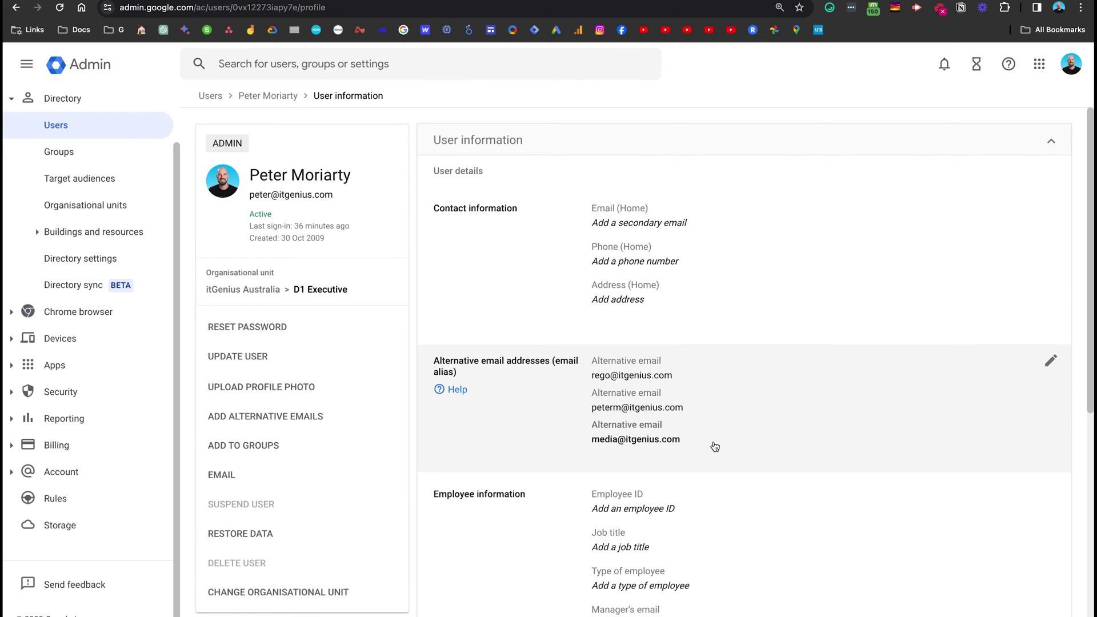
scroll(714, 446, "down", 7)
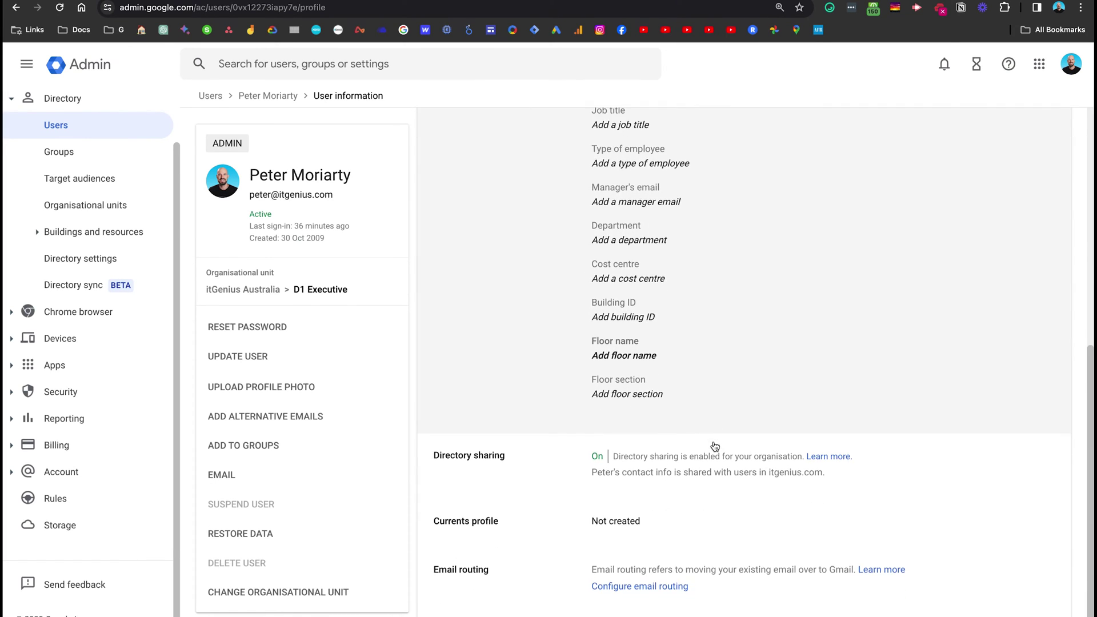
scroll(715, 446, "up", 7)
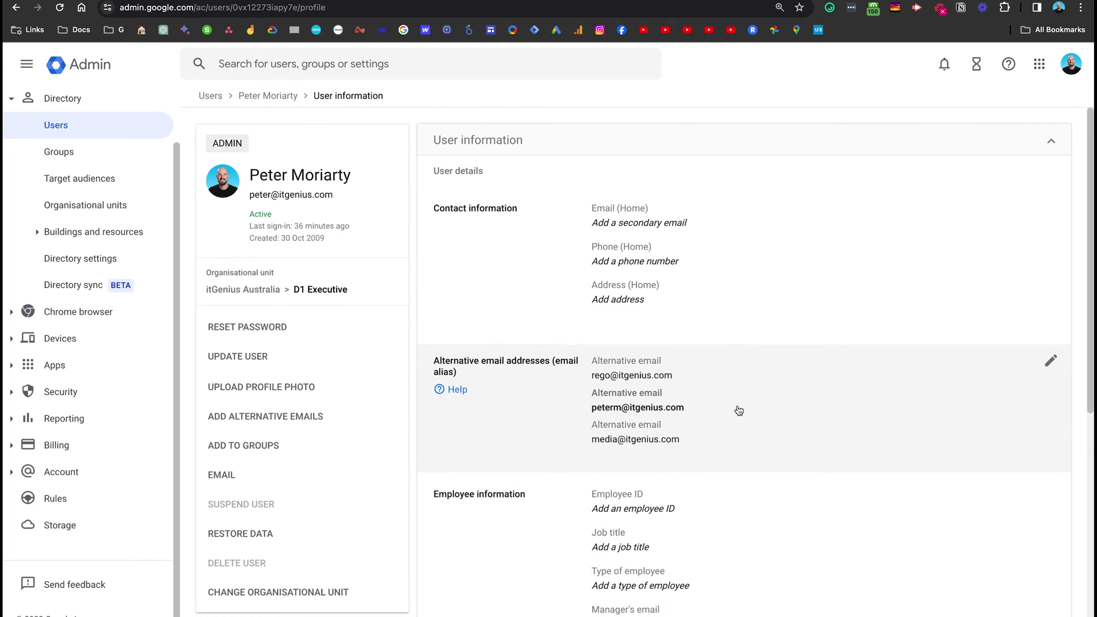
Step: Open the user's alternative emails editor and show all three itgenius.com aliases
left_click(284, 101)
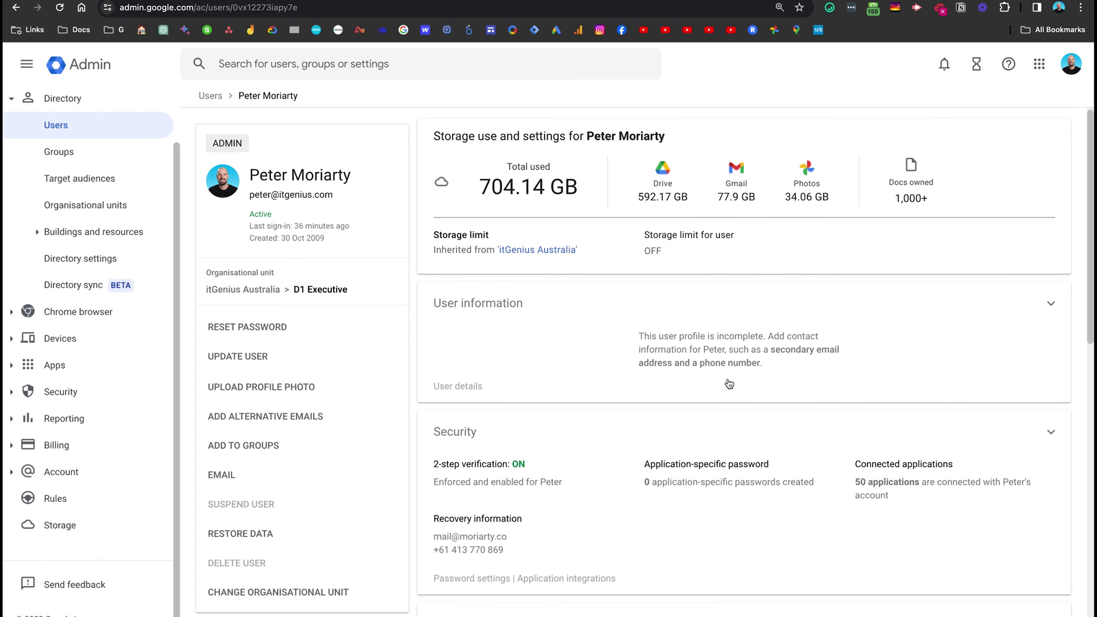
scroll(729, 384, "down", 5)
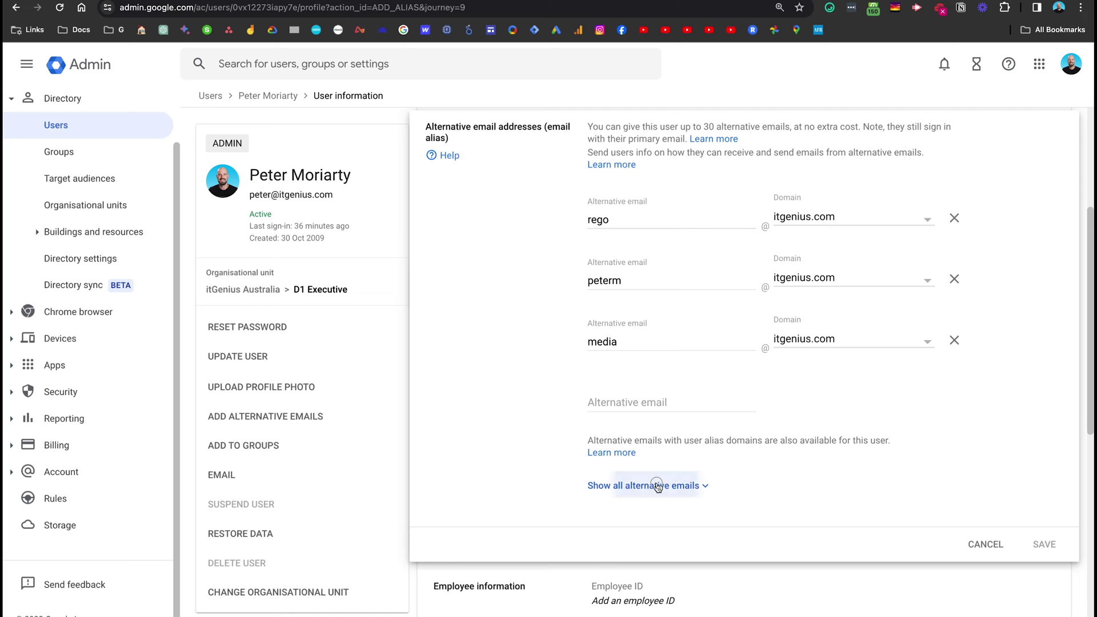
left_click(657, 487)
scroll(545, 514, "down", 5)
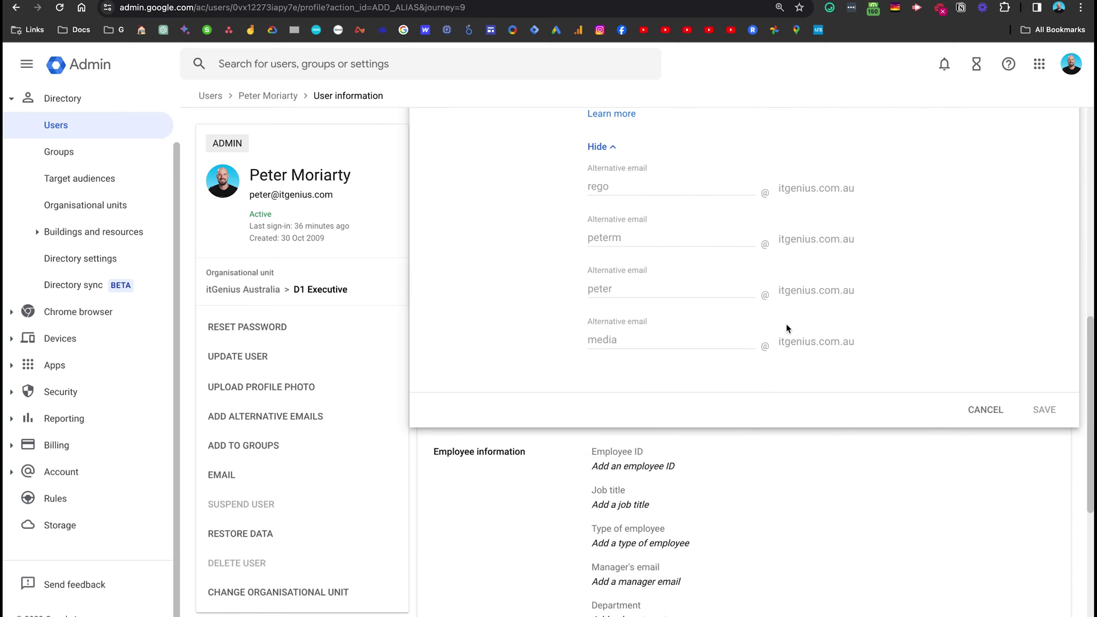
scroll(828, 228, "up", 2)
scroll(828, 230, "up", 7)
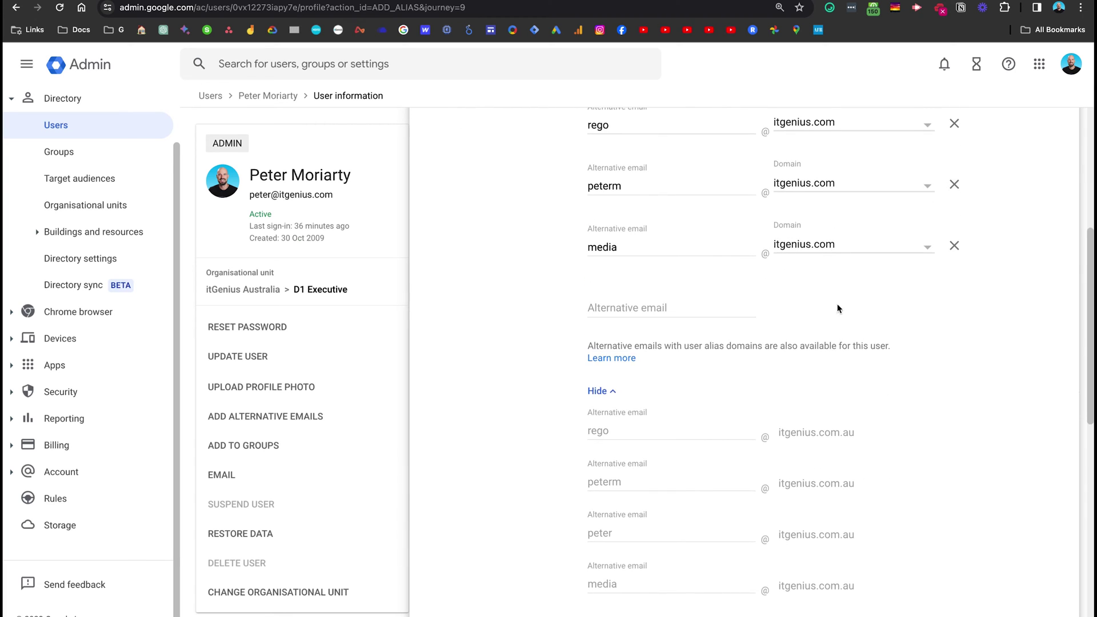
scroll(839, 380, "up", 2)
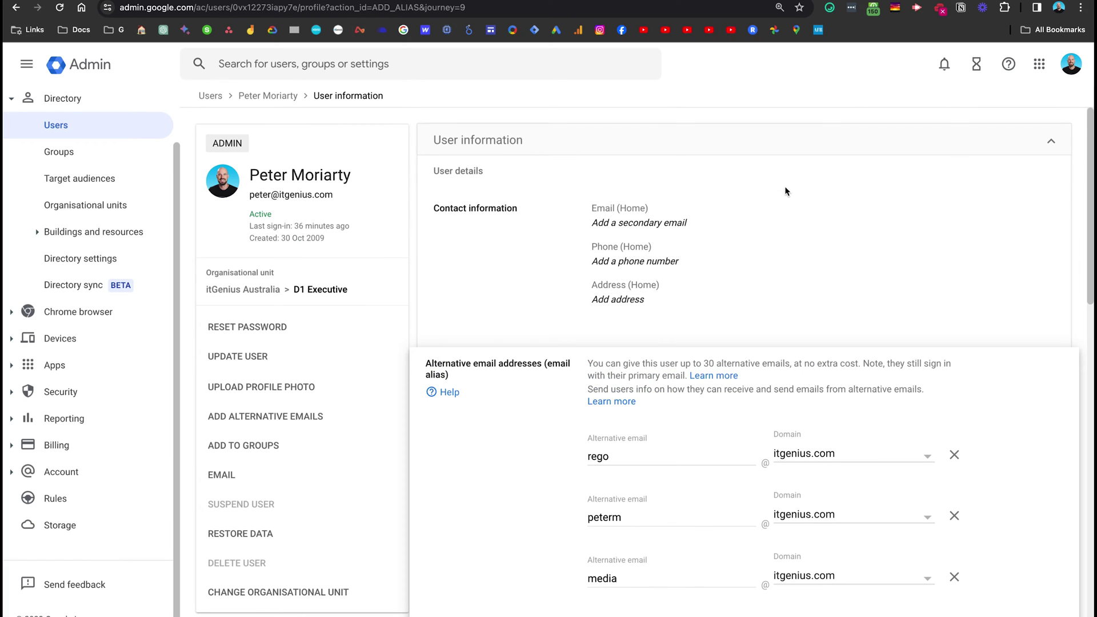
Step: Open Account > Domains > Manage domains and highlight the domain in the primary email
left_click(22, 473)
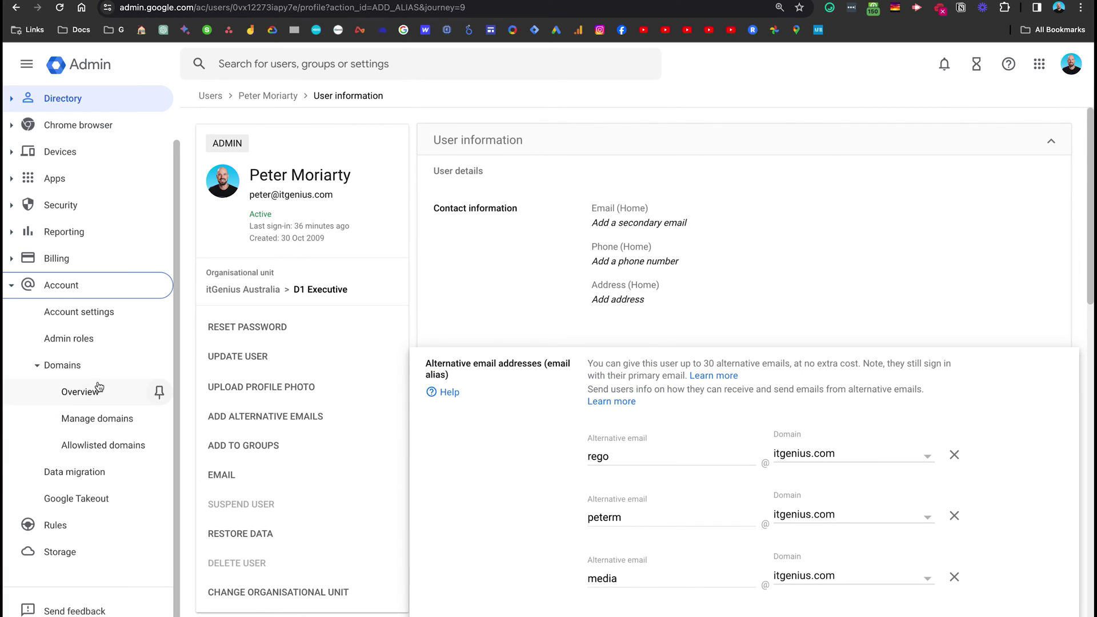
left_click(99, 421)
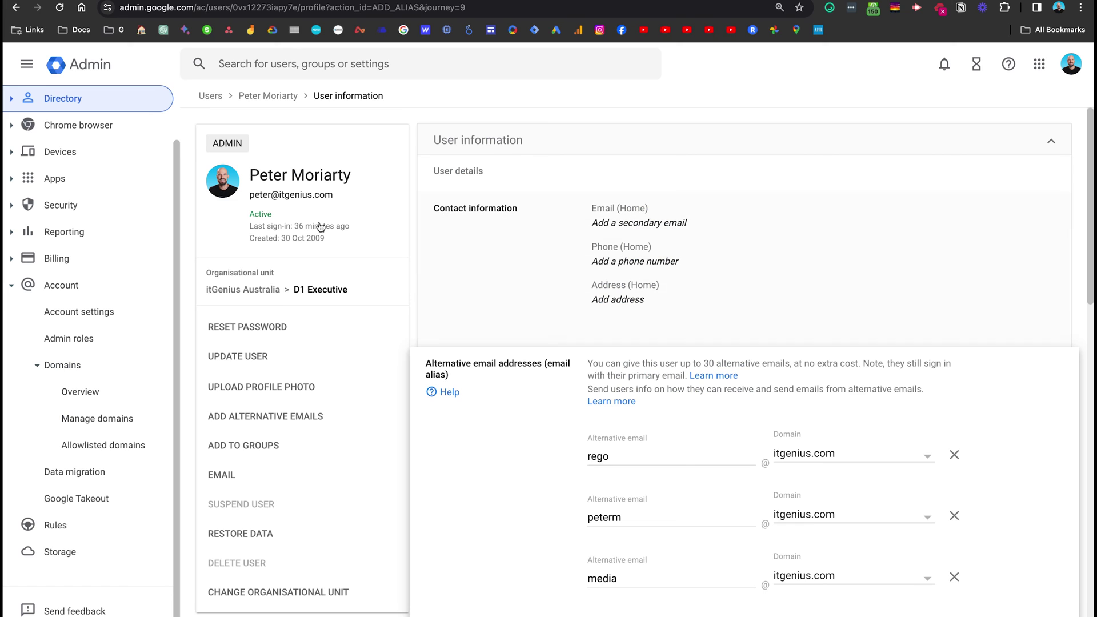
left_click_drag(280, 199, 303, 196)
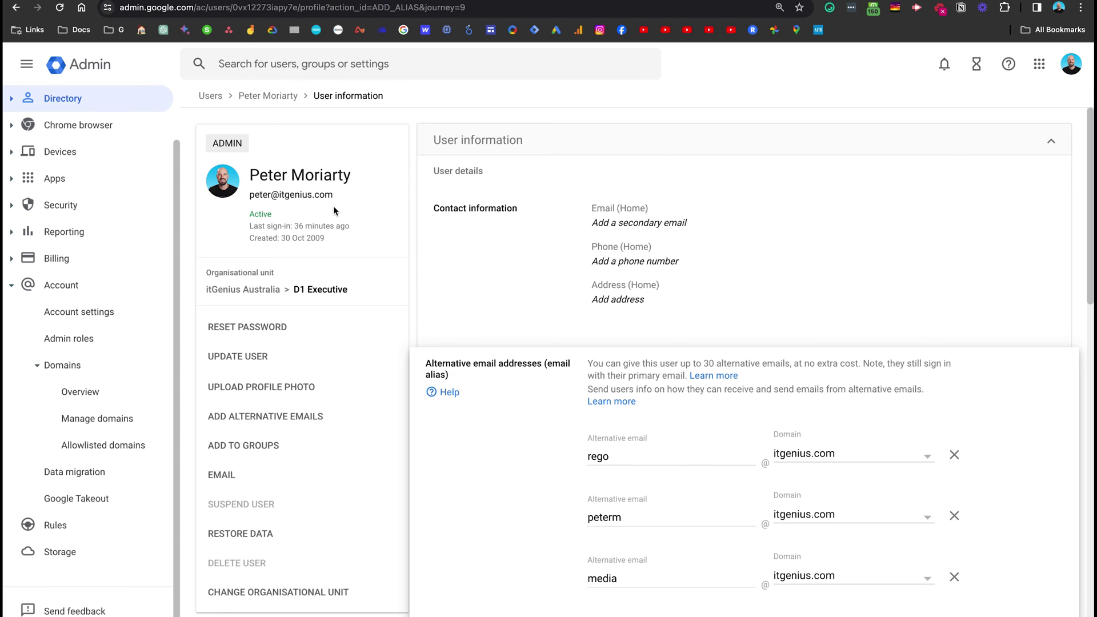
scroll(617, 338, "down", 10)
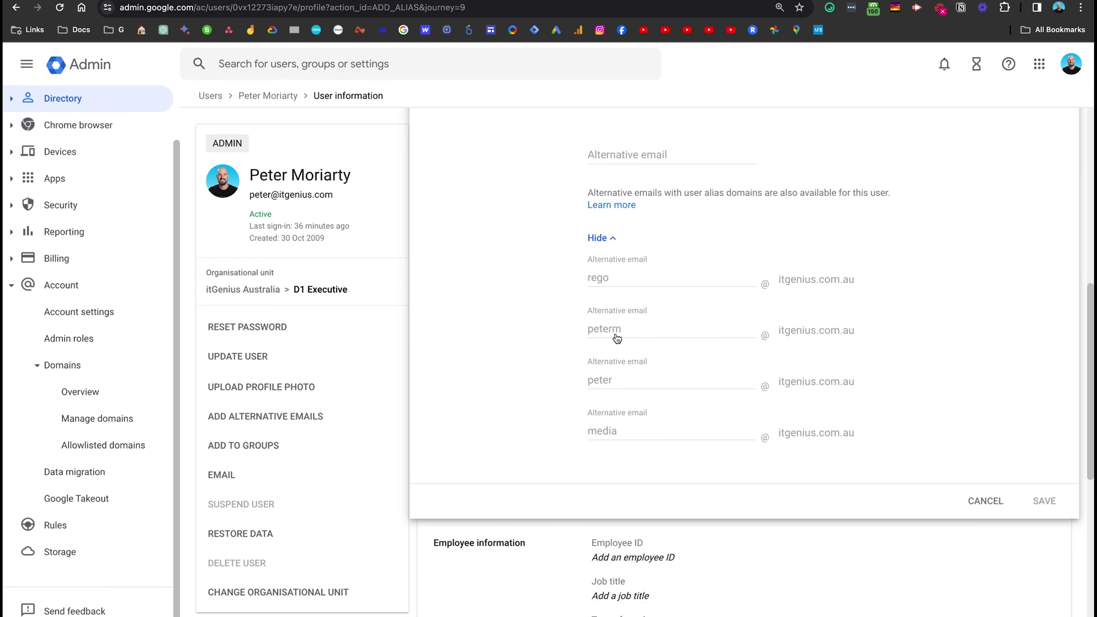
scroll(617, 338, "up", 1)
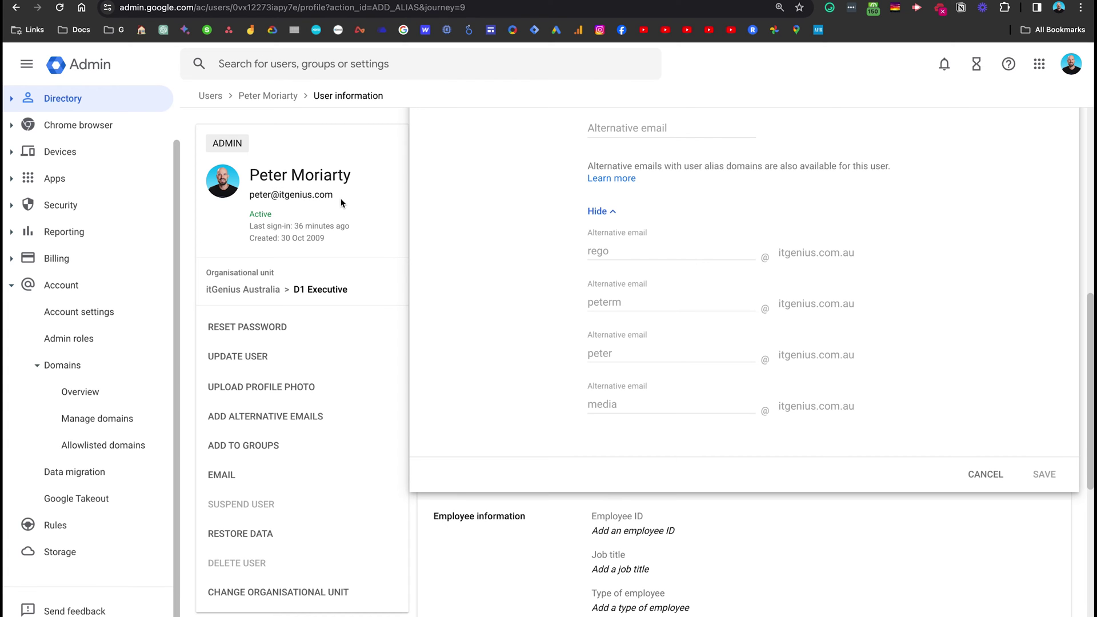
scroll(450, 331, "down", 8)
scroll(450, 331, "up", 3)
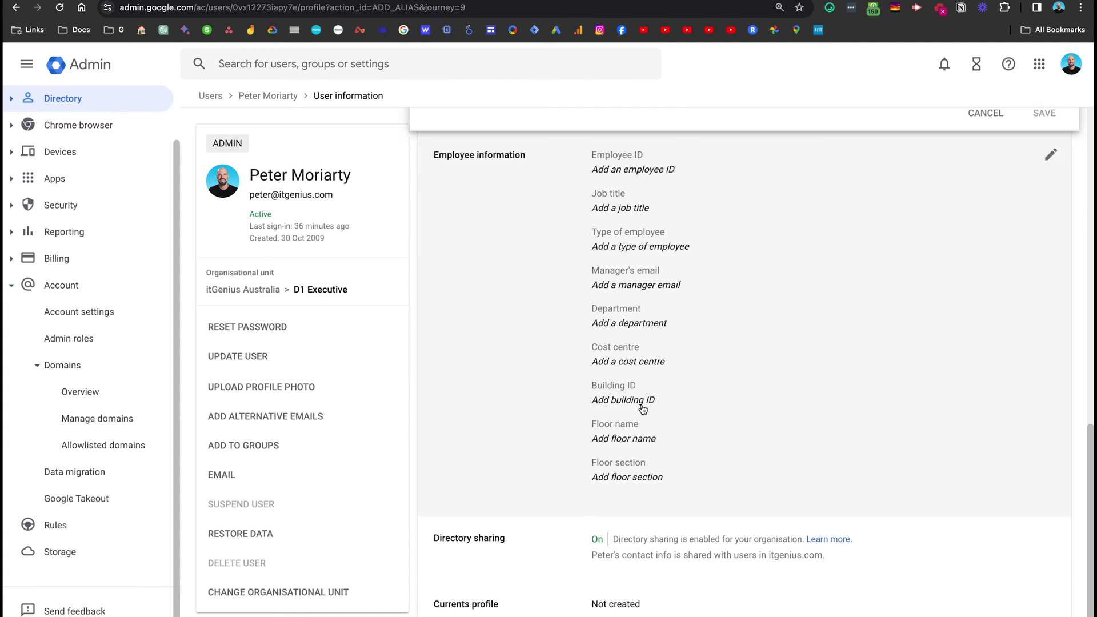
scroll(450, 331, "up", 3)
Step: Reopen the alternative email editor and show all aliases again
left_click(318, 415)
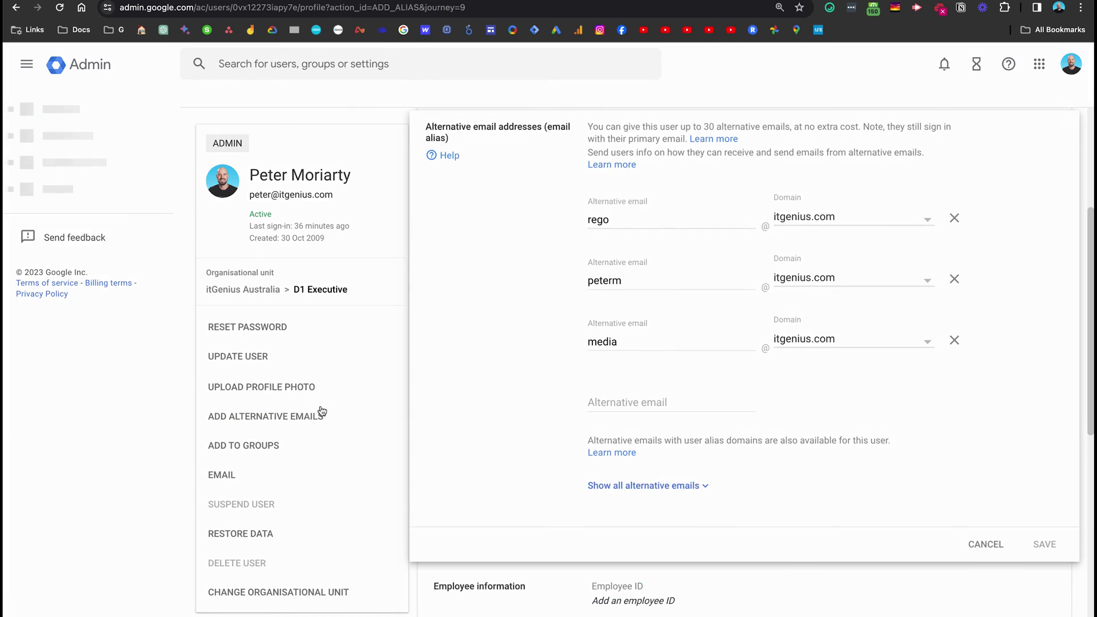
left_click(670, 485)
scroll(724, 483, "down", 4)
scroll(796, 382, "up", 3)
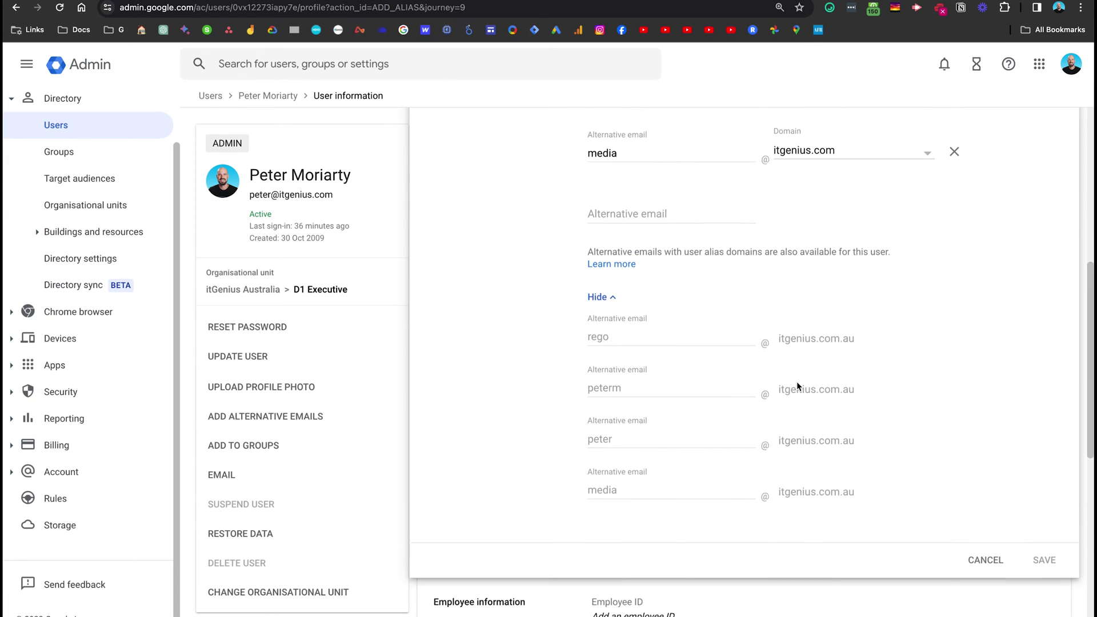
scroll(796, 382, "up", 3)
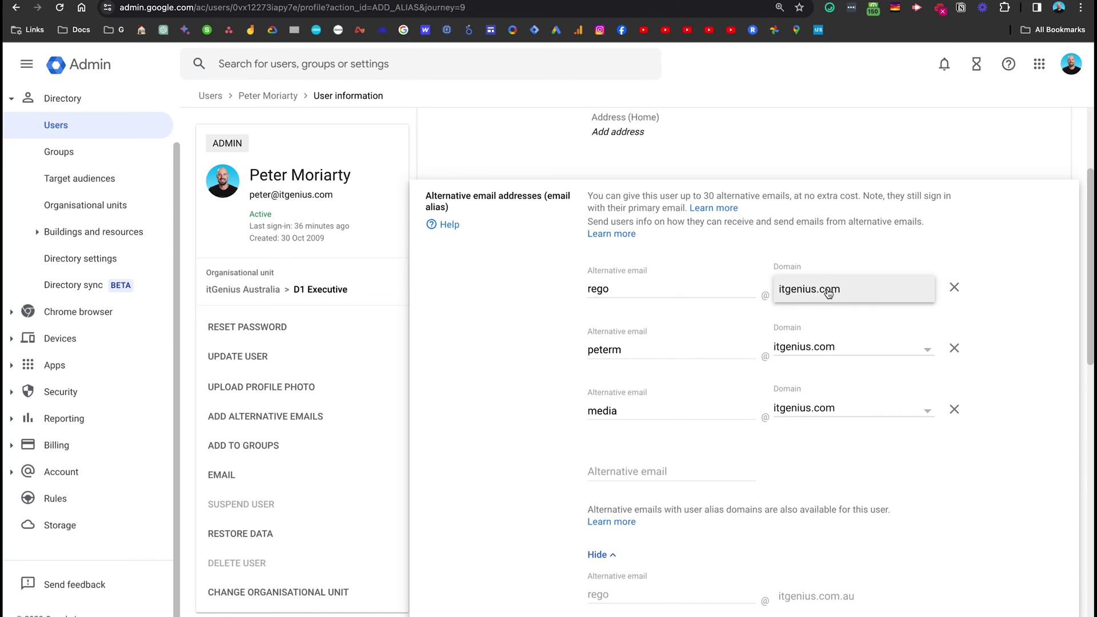
scroll(707, 409, "up", 2)
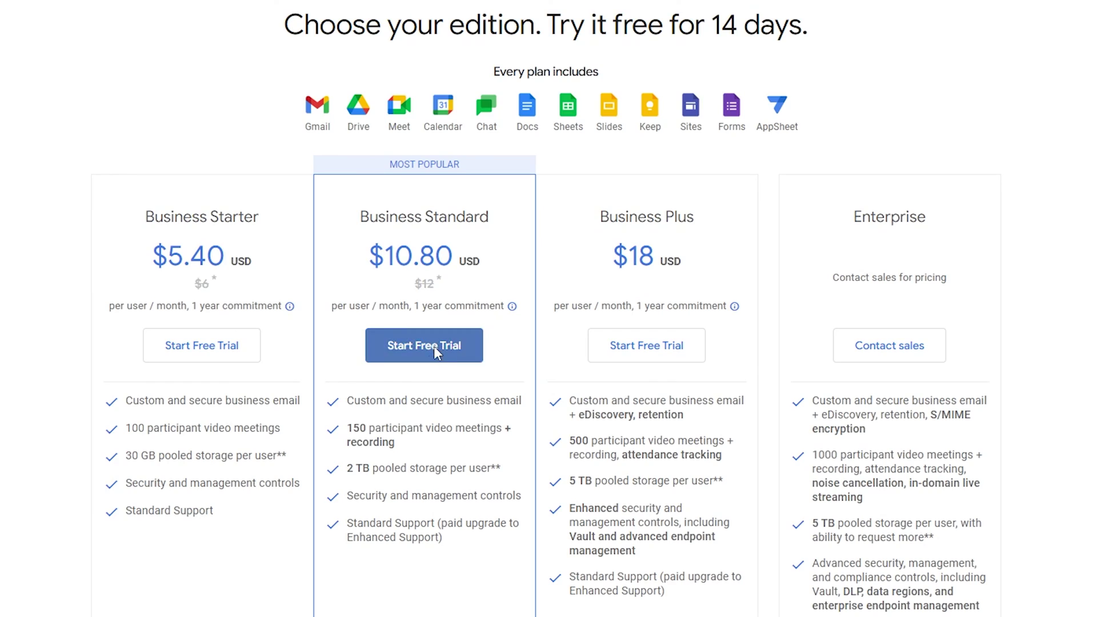
Step: Start the Business Standard free trial from the Google Workspace pricing page
left_click(436, 349)
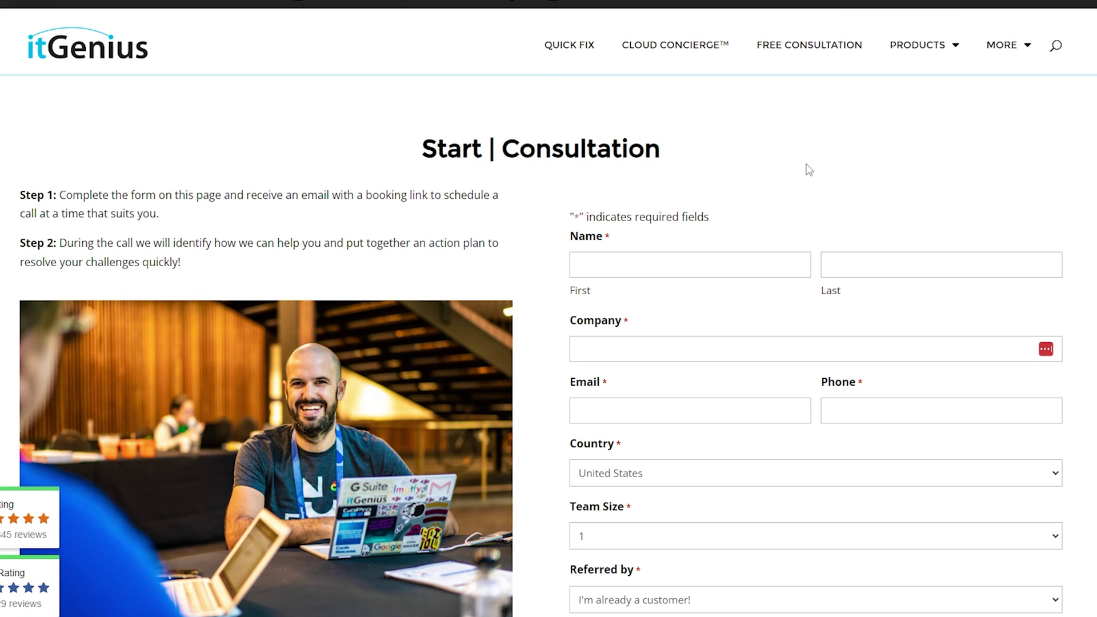
Step: Scroll down through the itGenius page content
scroll(809, 169, "down", 1)
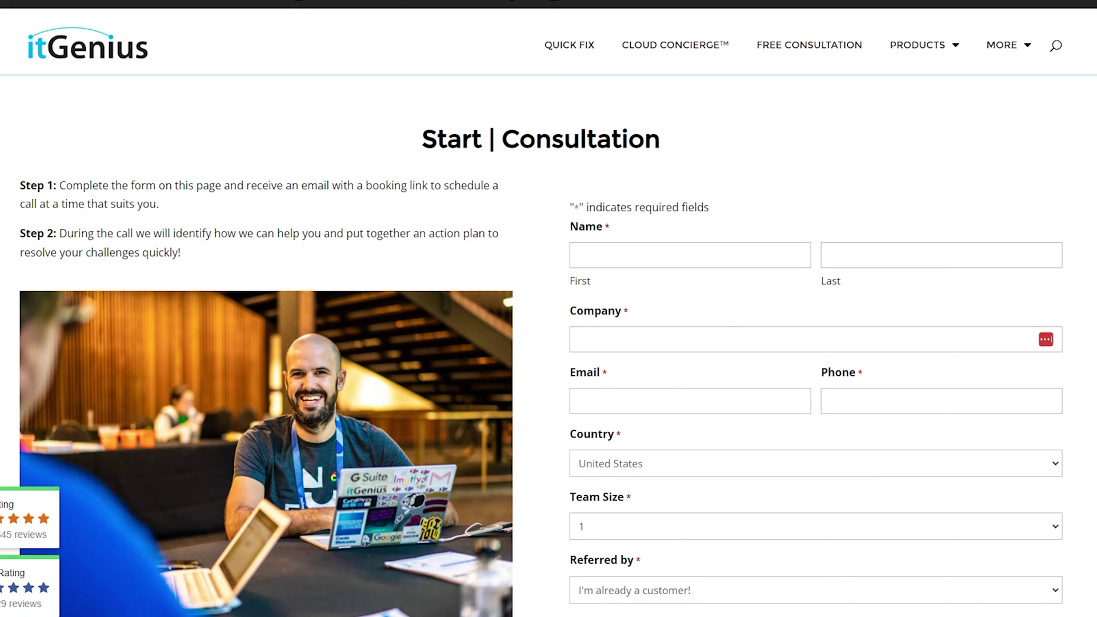
scroll(541, 366, "down", 3)
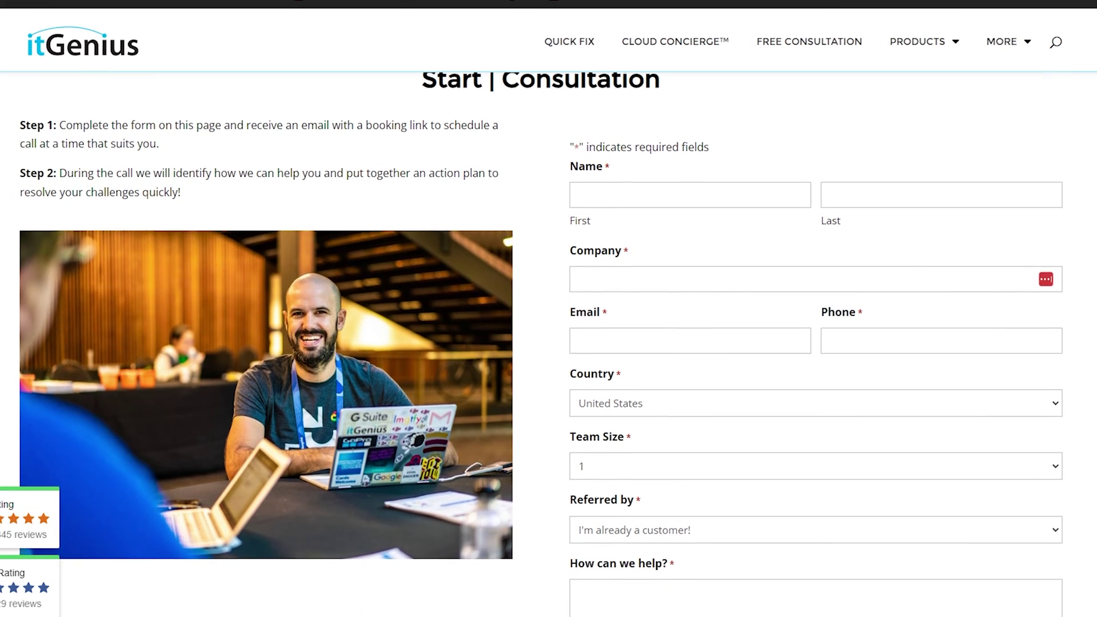